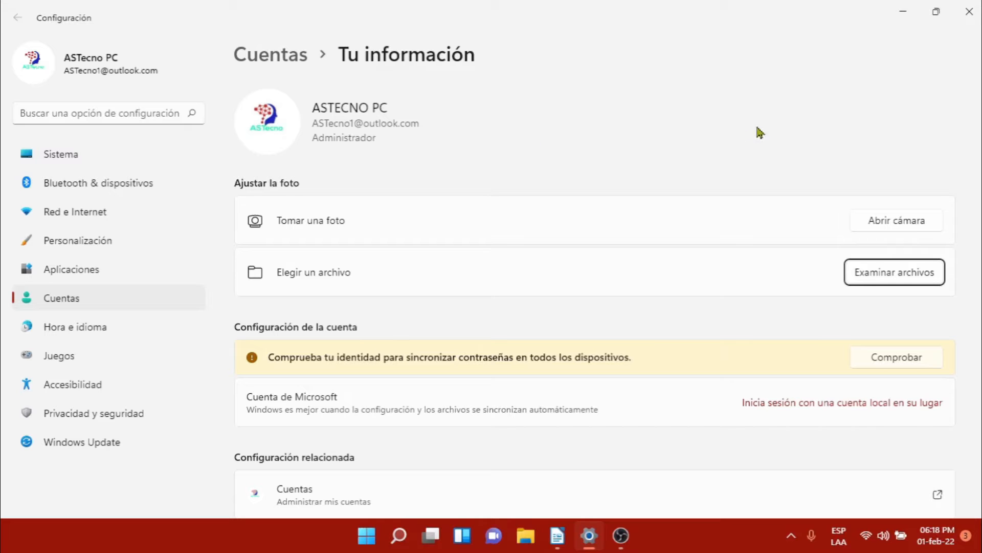
Close Settings and reopen it on Cuentas > Tu información from the Start menu's account options
{"action": "left_click", "coordinate": [972, 9]}
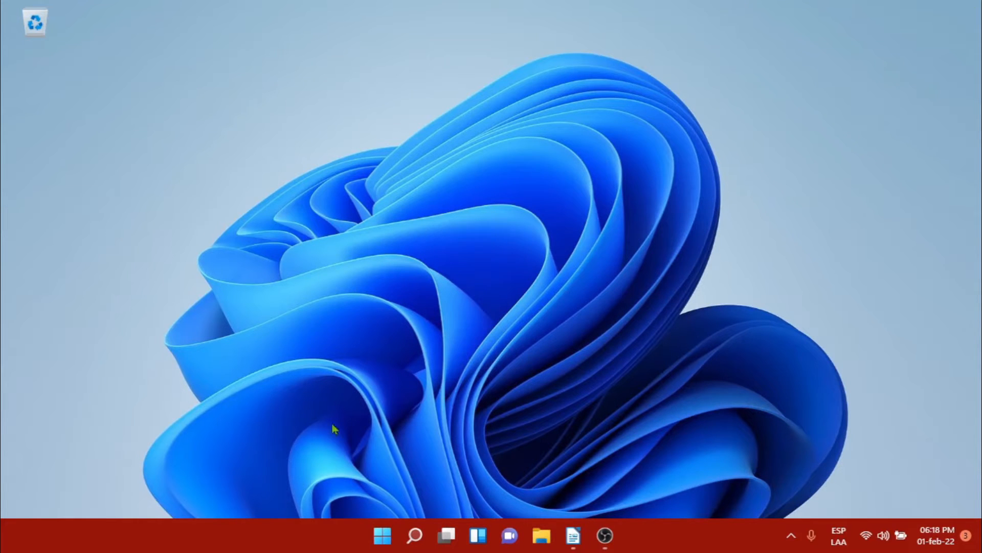
{"action": "left_click", "coordinate": [380, 536]}
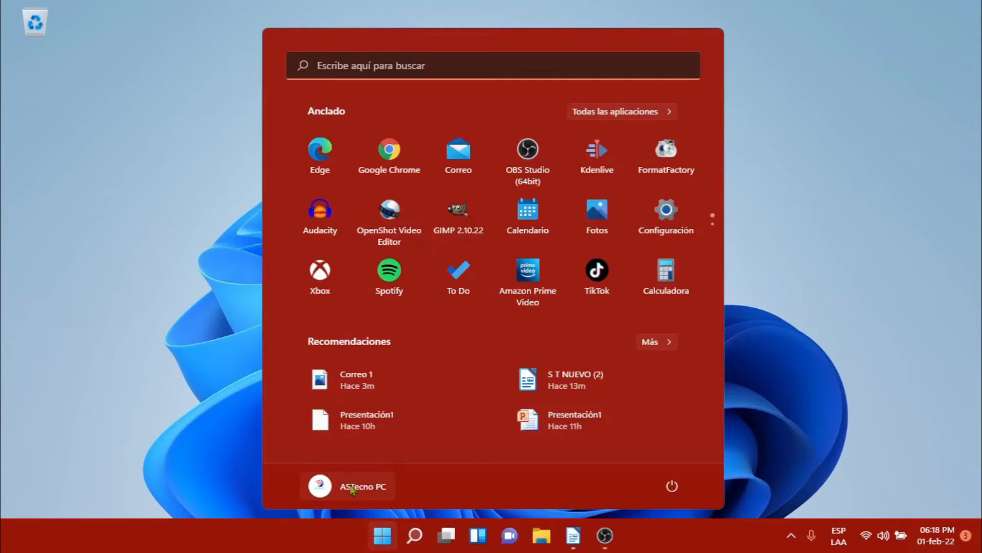
{"action": "left_click", "coordinate": [356, 487]}
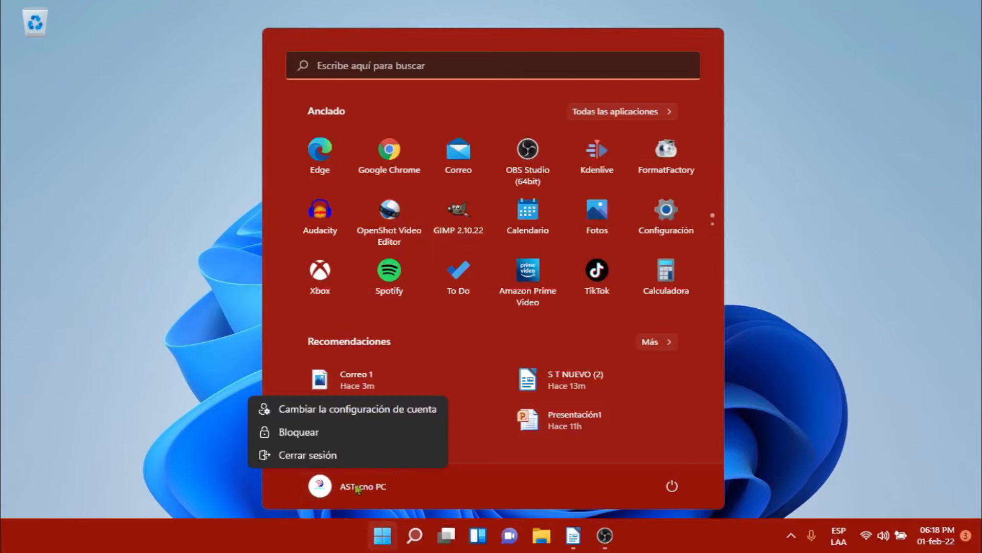
{"action": "left_click", "coordinate": [312, 415]}
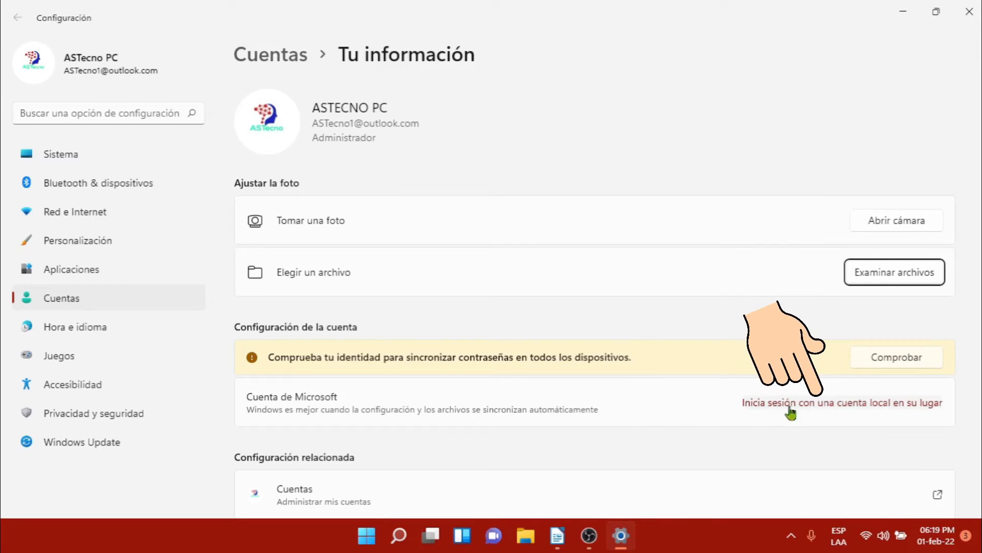
Start the switch to a local account and verify your identity with the PIN
{"action": "left_click", "coordinate": [822, 405]}
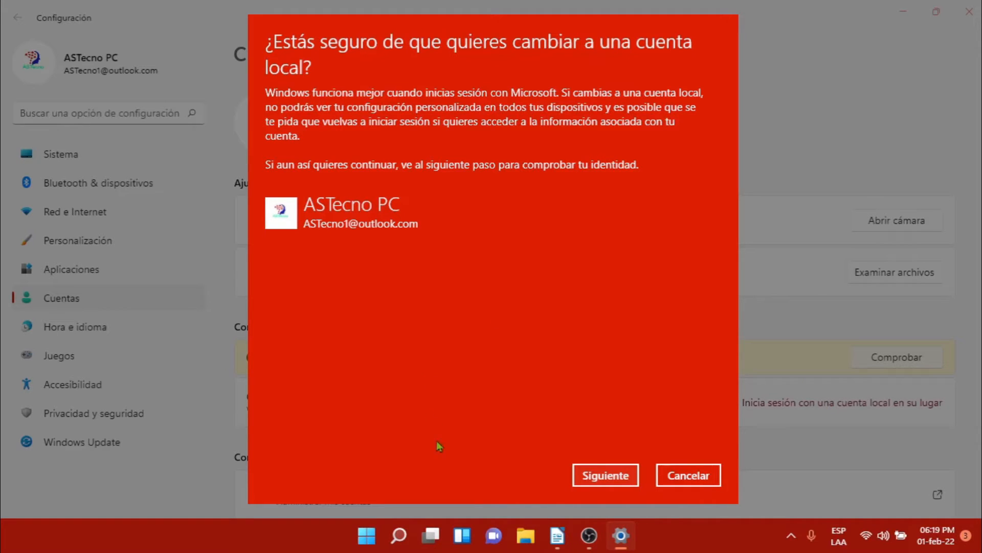
{"action": "left_click", "coordinate": [607, 484]}
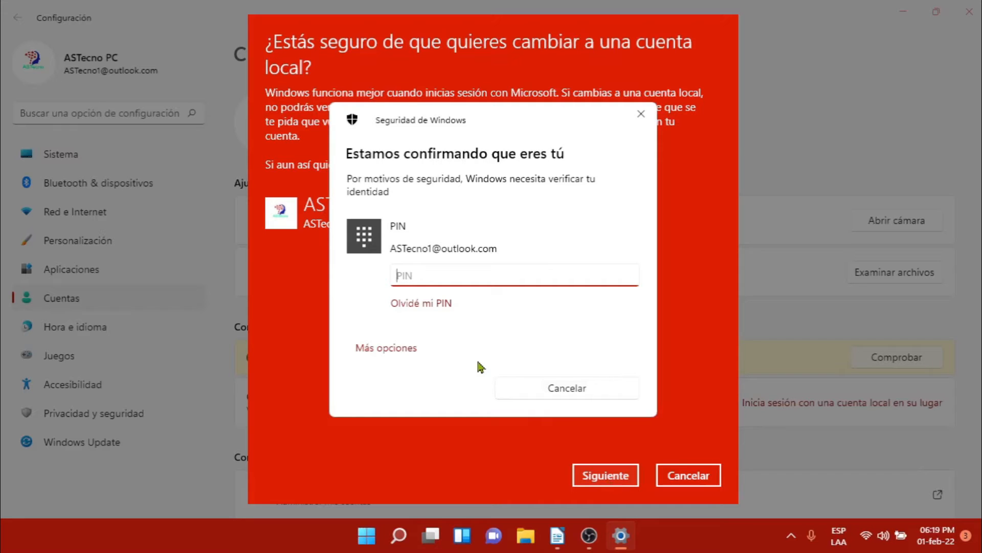
{"action": "left_click", "coordinate": [382, 352]}
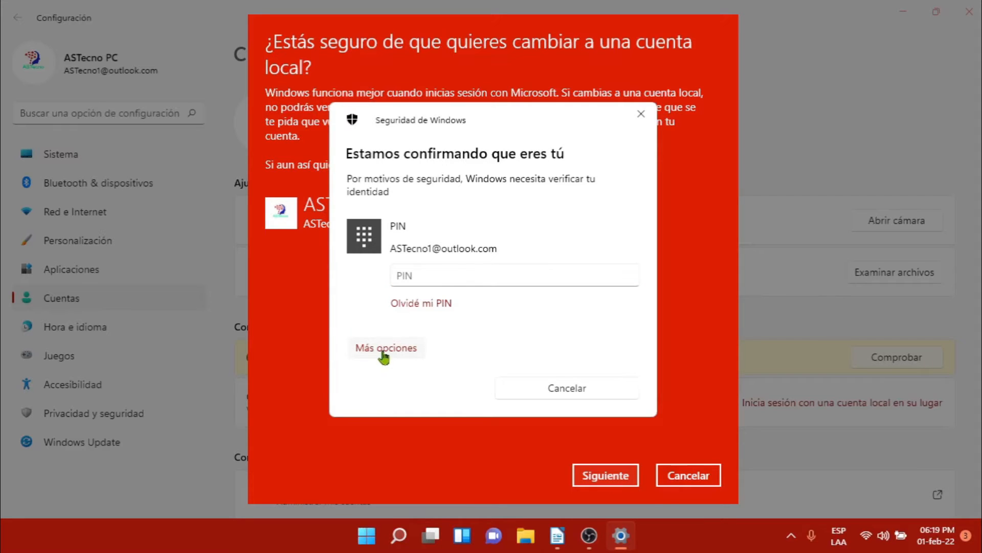
{"action": "left_click", "coordinate": [416, 391]}
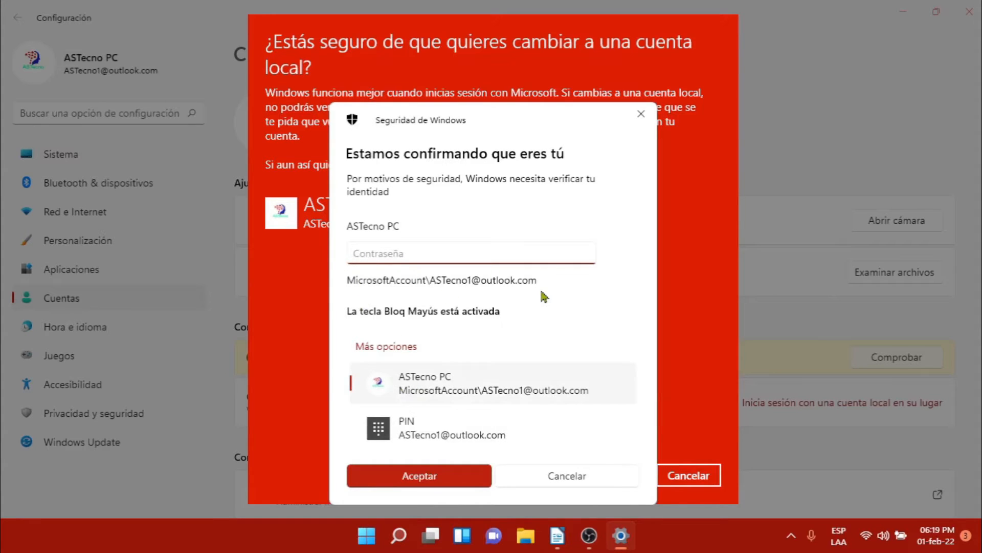
{"action": "left_click", "coordinate": [418, 433]}
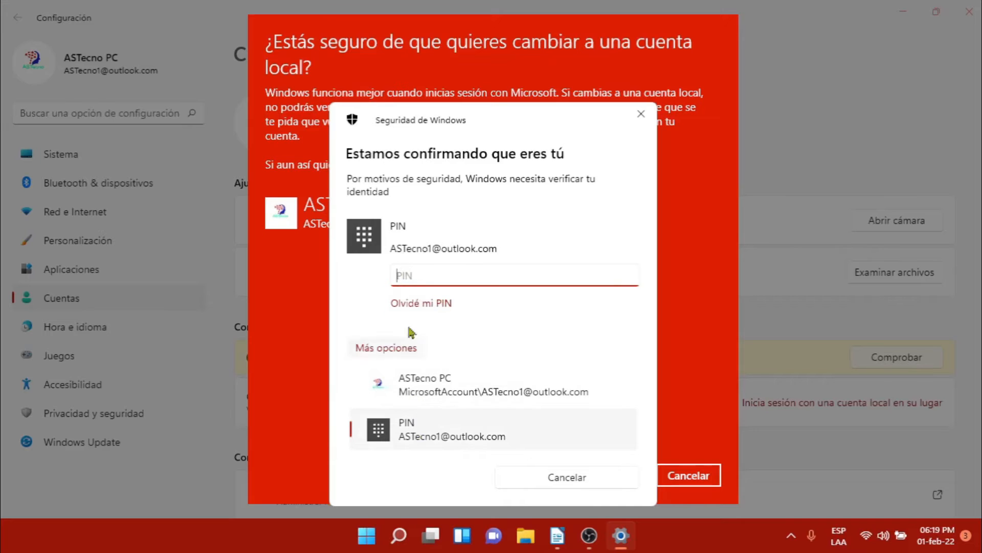
{"action": "left_click", "coordinate": [415, 393]}
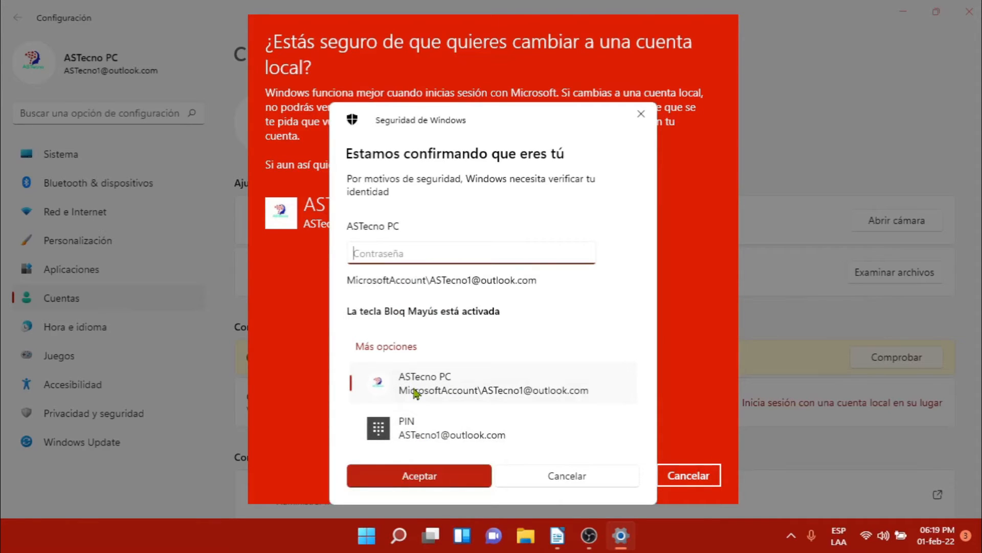
{"action": "left_click", "coordinate": [409, 434]}
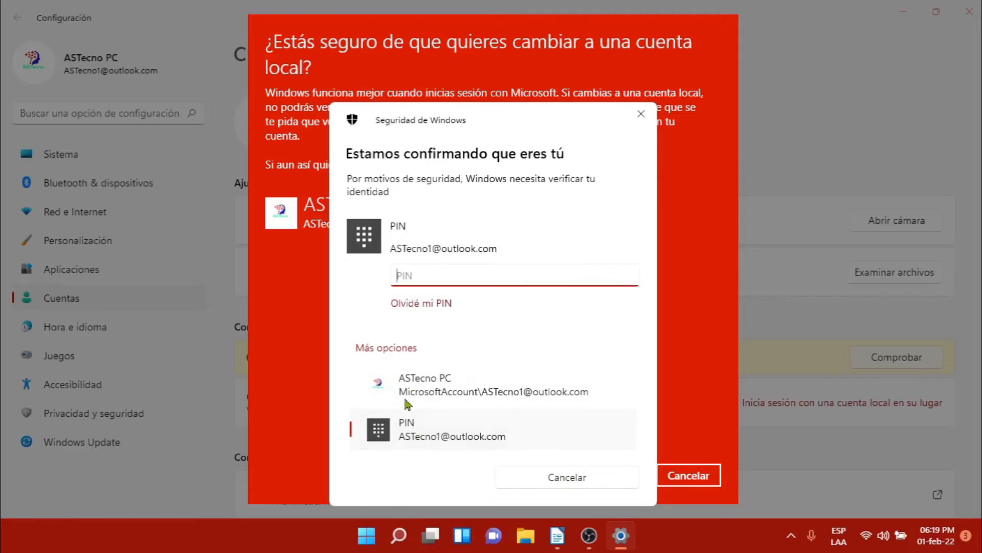
{"action": "type", "text": "****"}
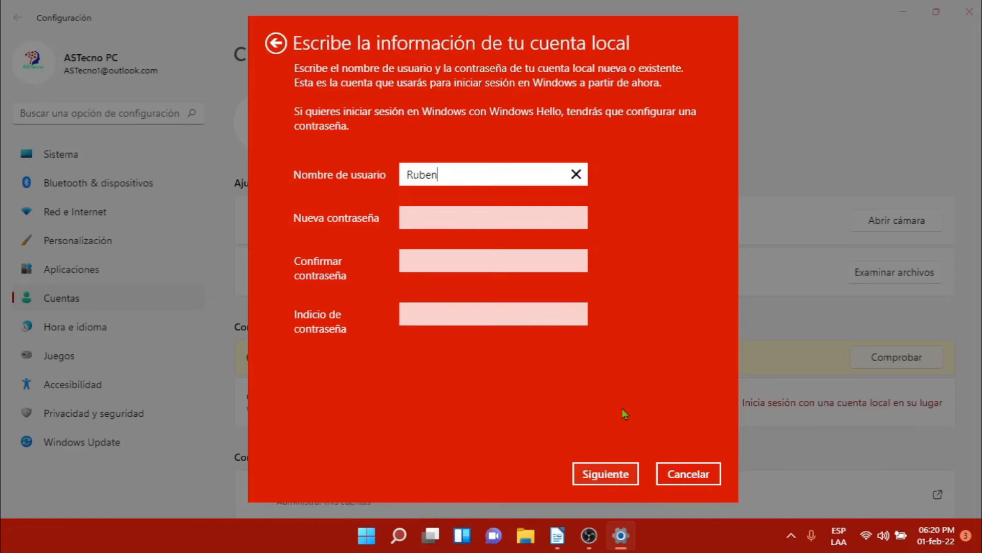
Replace the prefilled user name with 'Ruben', leave the passwords blank, and continue
{"action": "left_click_drag", "start_coordinate": [457, 173], "coordinate": [359, 156]}
{"action": "key", "text": "BackSpace"}
{"action": "type", "text": "r"}
{"action": "key", "text": "BackSpace"}
{"action": "type", "text": "Ruben"}
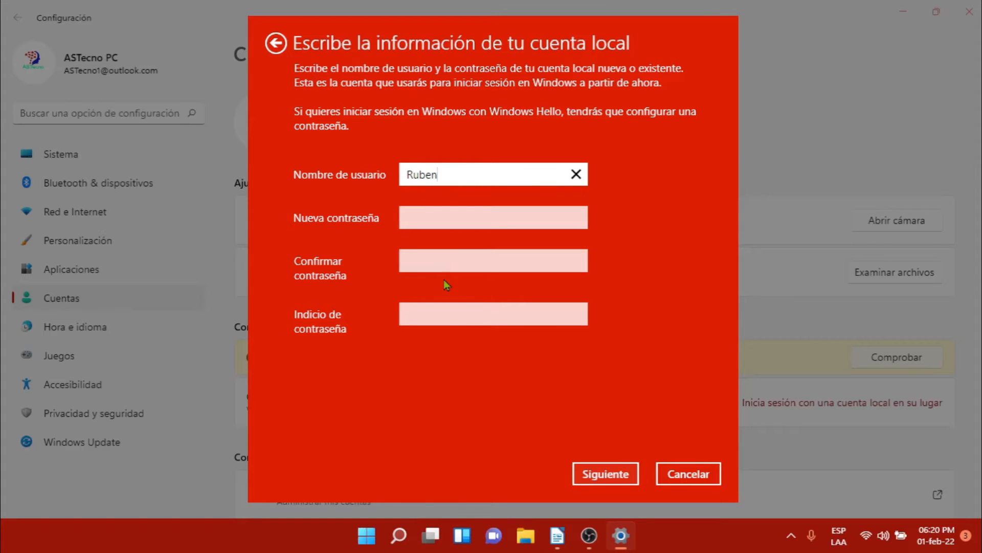
{"action": "left_click", "coordinate": [608, 477]}
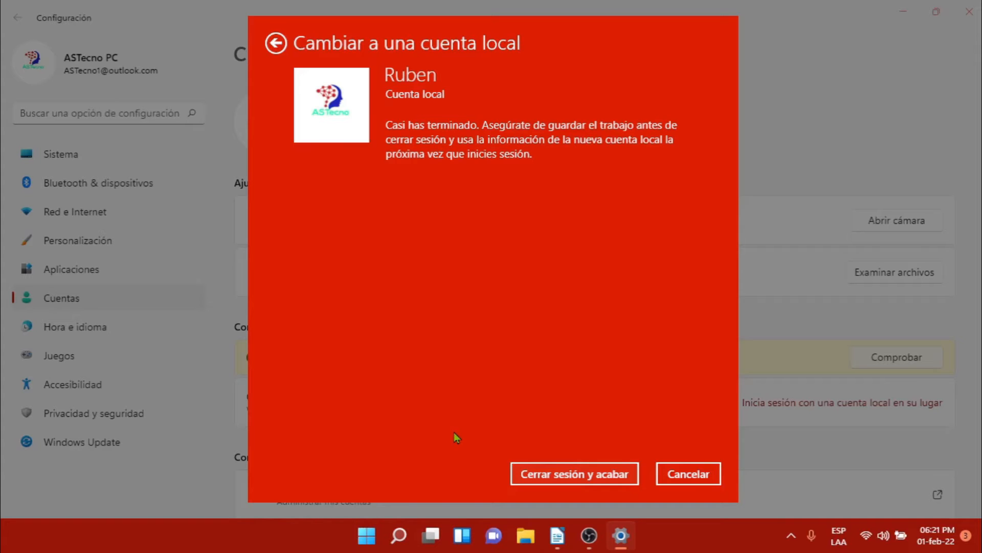
Sign out to finish the switch, then sign in to the local 'Ruben' account
{"action": "left_click", "coordinate": [574, 476]}
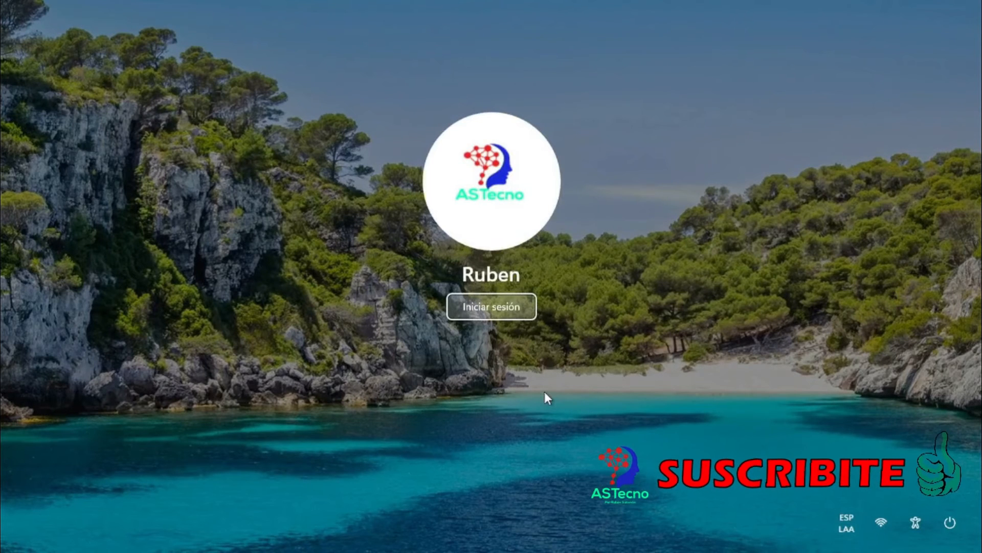
{"action": "left_click", "coordinate": [475, 308]}
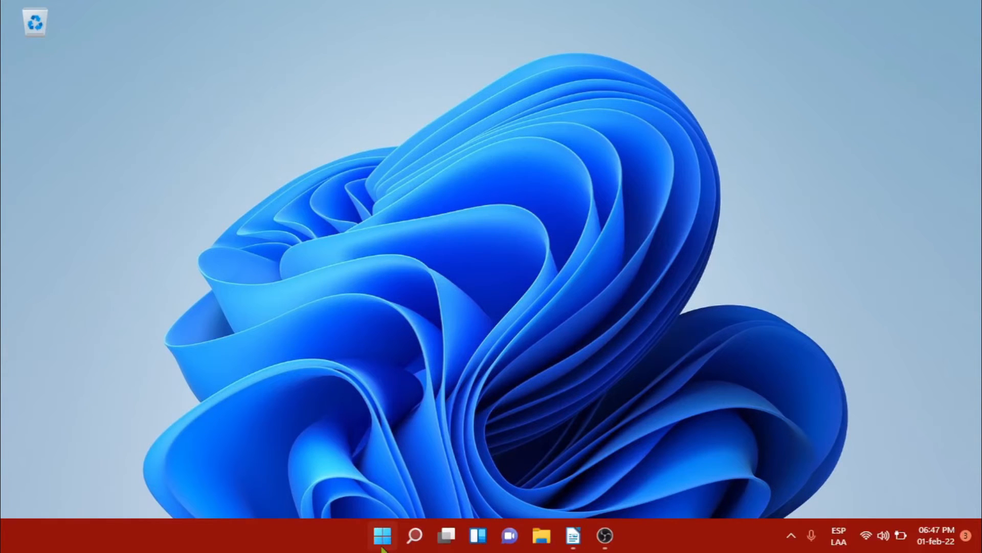
Open the local account's settings from the Start menu's account options
{"action": "left_click", "coordinate": [383, 536]}
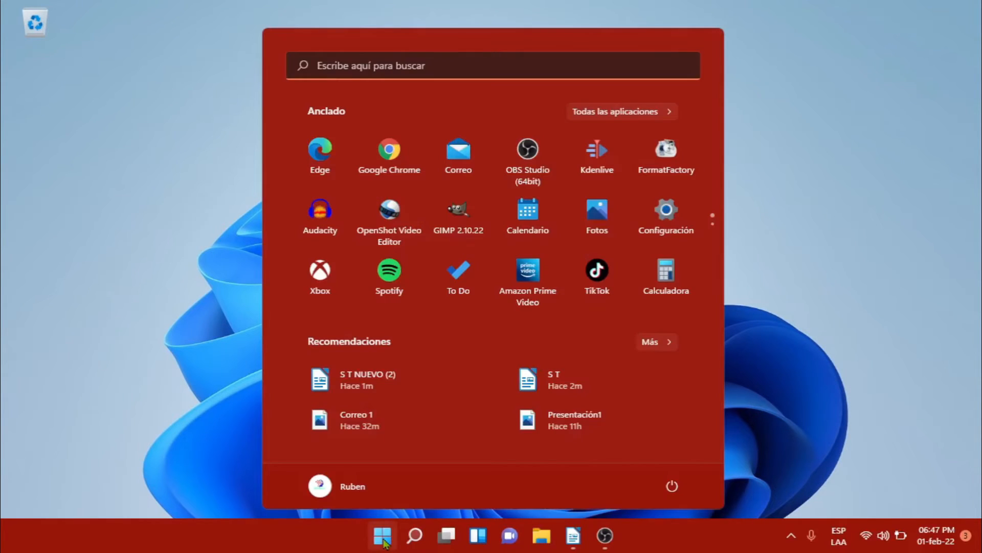
{"action": "left_click", "coordinate": [350, 492]}
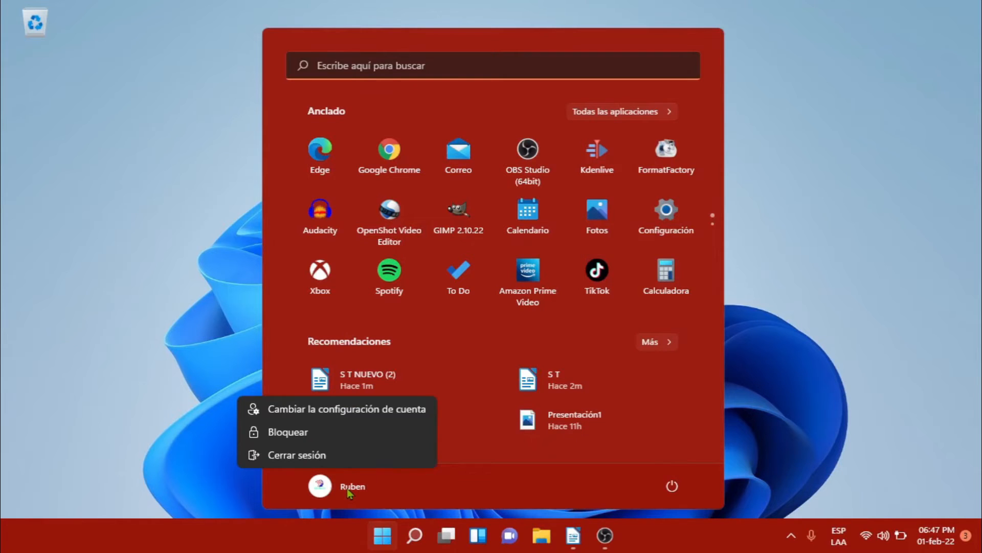
{"action": "left_click", "coordinate": [323, 417]}
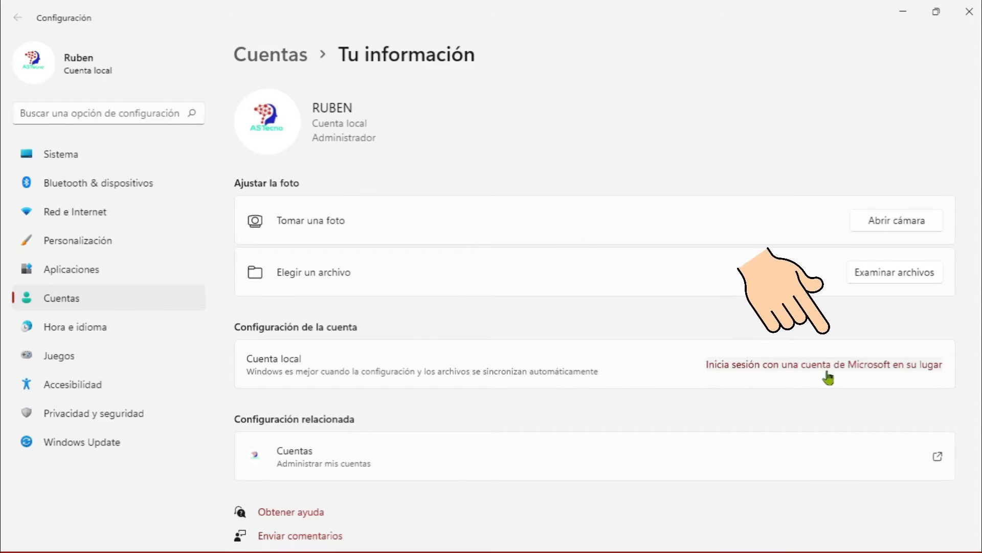
Sign in with the Microsoft account, entering its e-mail address and password
{"action": "left_click", "coordinate": [756, 369]}
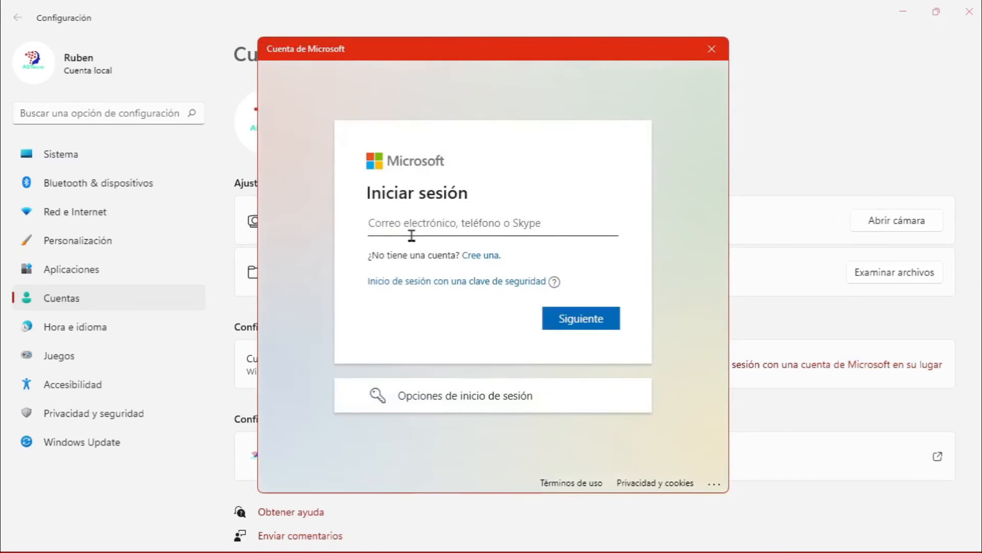
{"action": "left_click", "coordinate": [412, 236]}
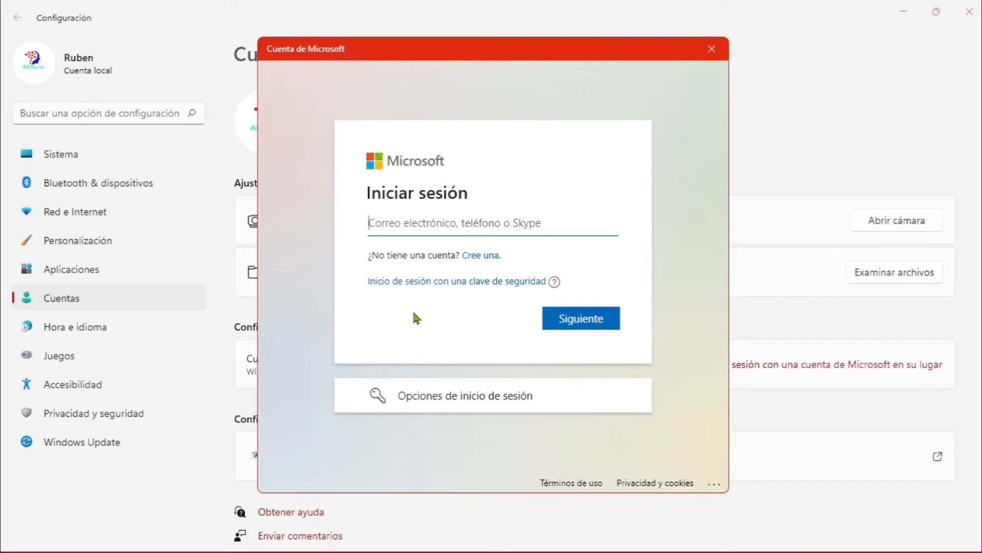
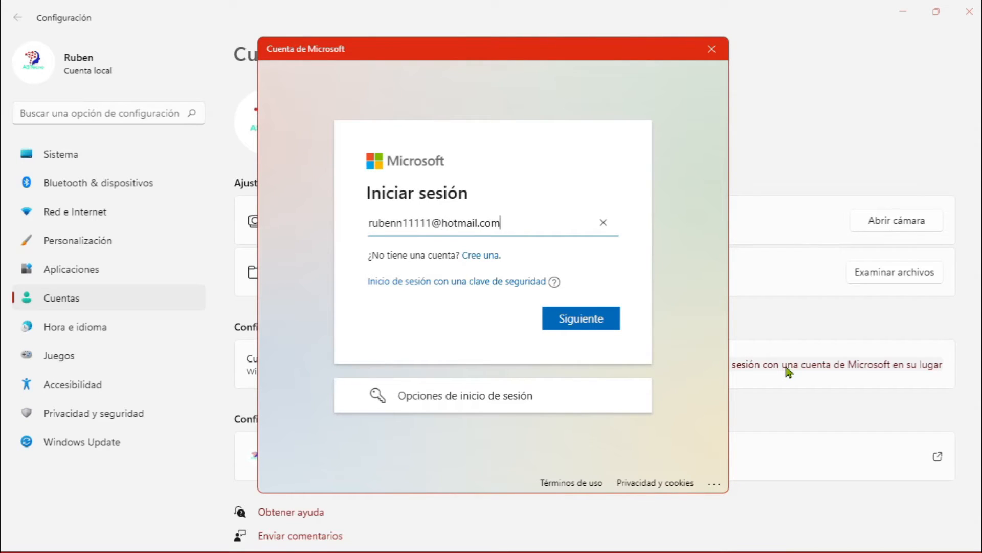
{"action": "left_click", "coordinate": [576, 324]}
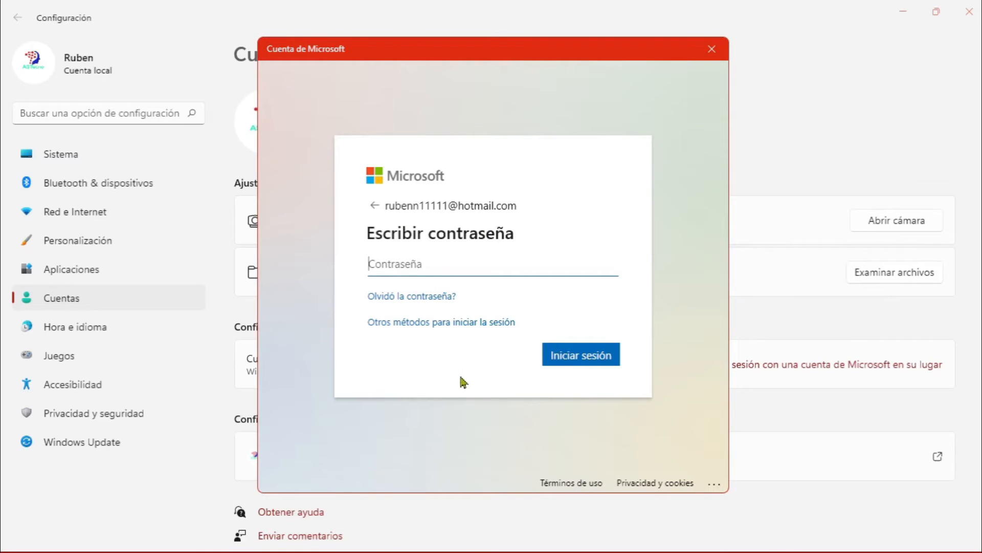
{"action": "type", "text": "*****"}
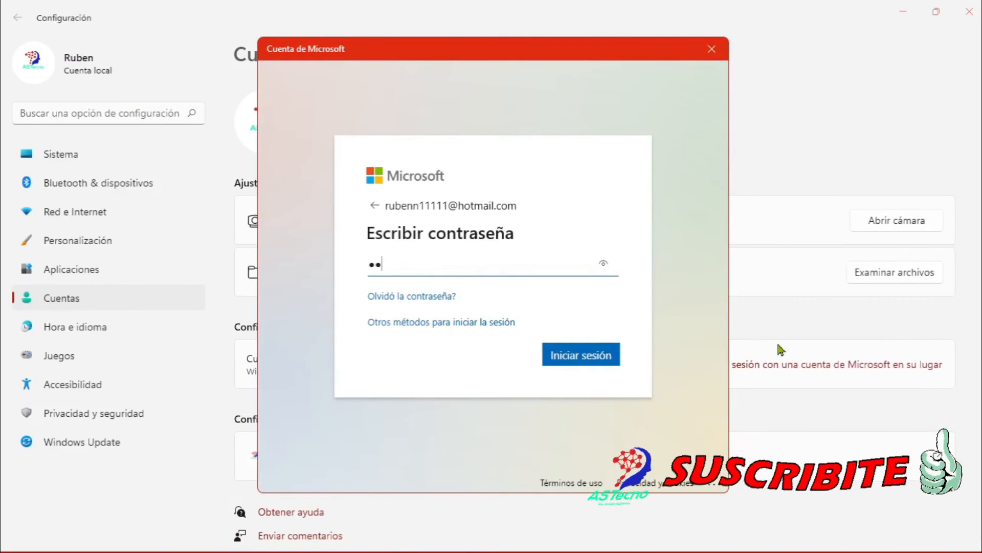
{"action": "type", "text": "***"}
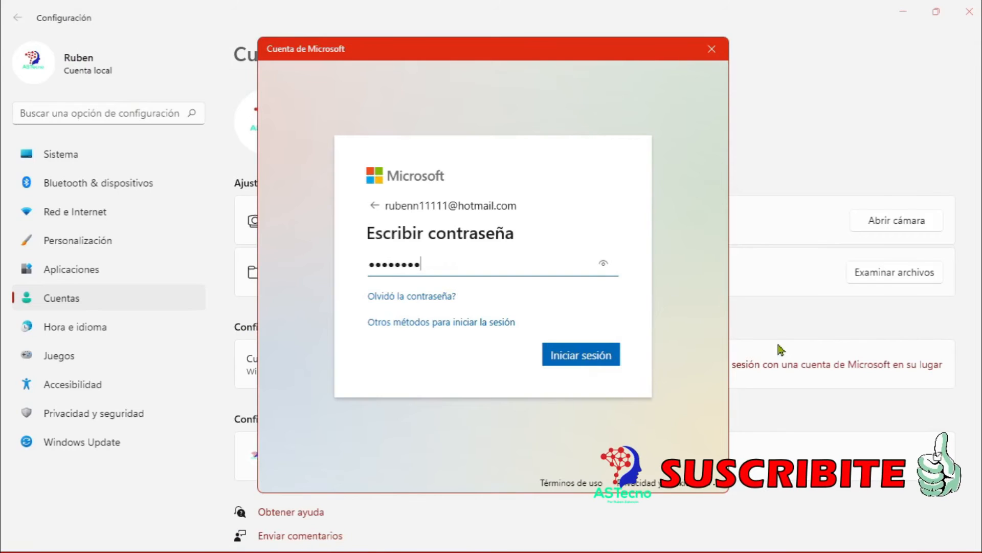
{"action": "left_click", "coordinate": [576, 363]}
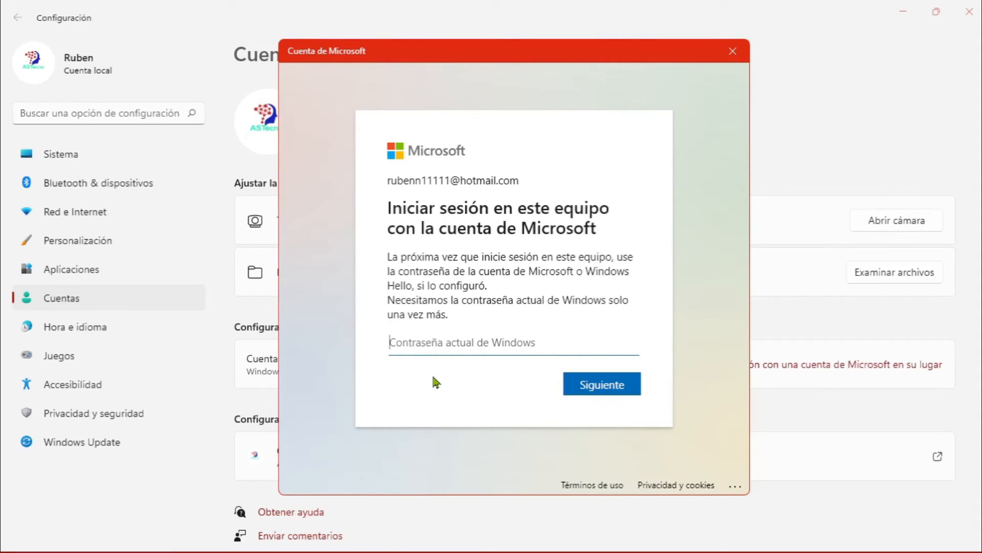
Continue past the current Windows password page to link the Microsoft account to this PC
{"action": "left_click_drag", "start_coordinate": [433, 56], "coordinate": [677, 63]}
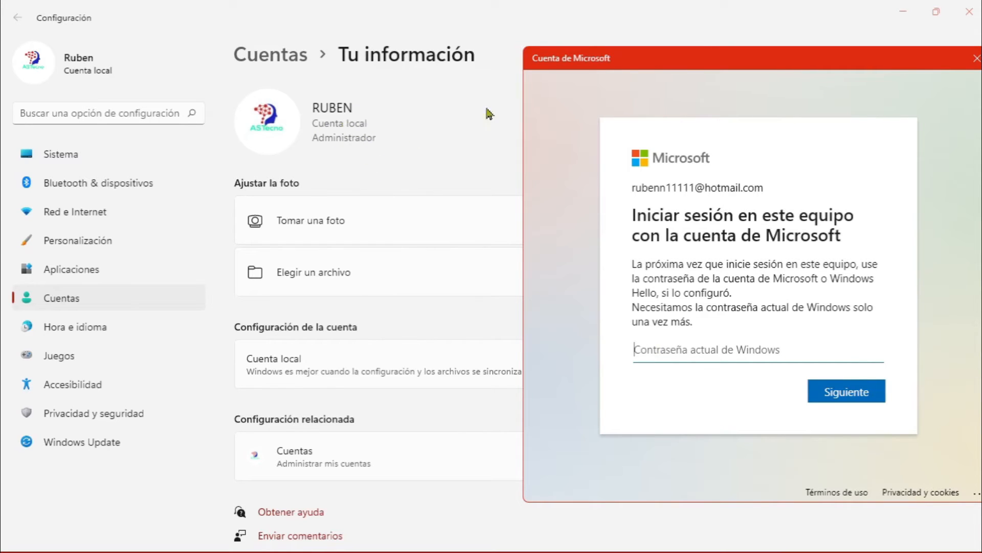
{"action": "left_click_drag", "start_coordinate": [671, 58], "coordinate": [450, 56]}
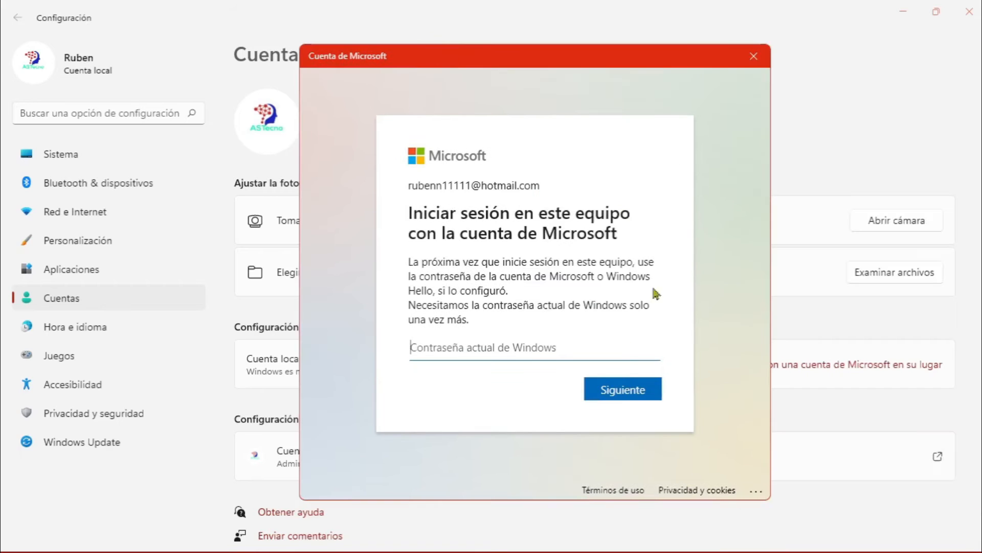
{"action": "left_click", "coordinate": [622, 395]}
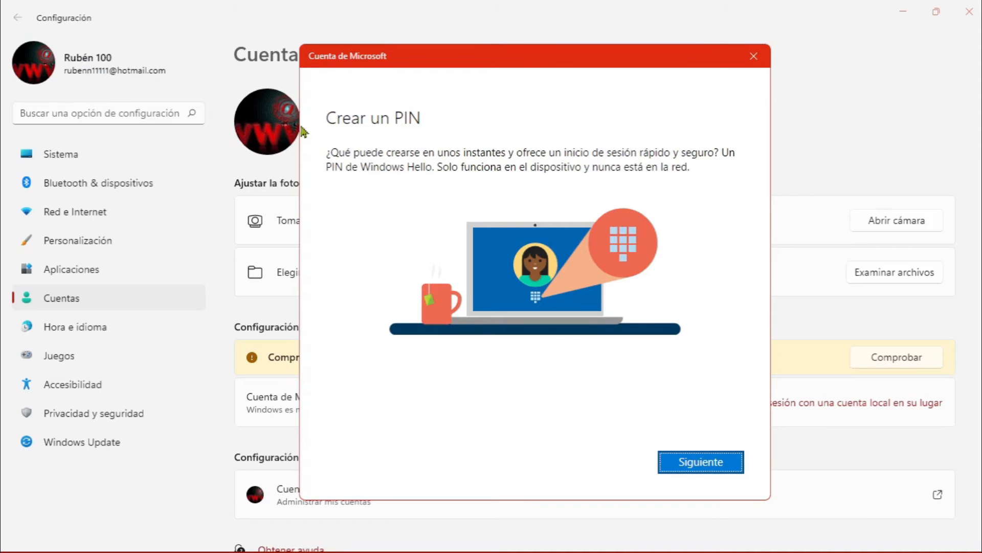
Create and confirm a six-digit Windows Hello PIN with letters and symbols left off
{"action": "left_click_drag", "start_coordinate": [411, 60], "coordinate": [385, 47]}
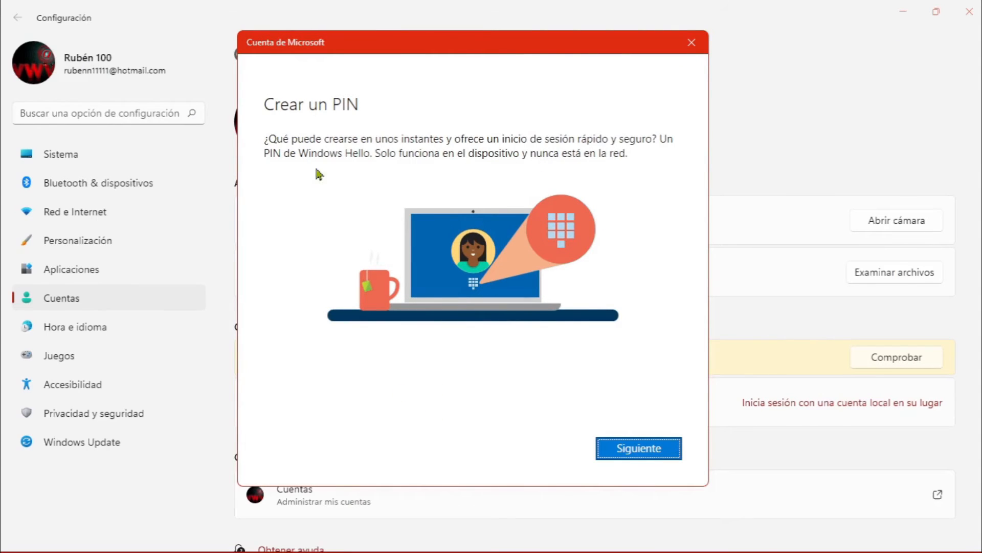
{"action": "left_click", "coordinate": [638, 453]}
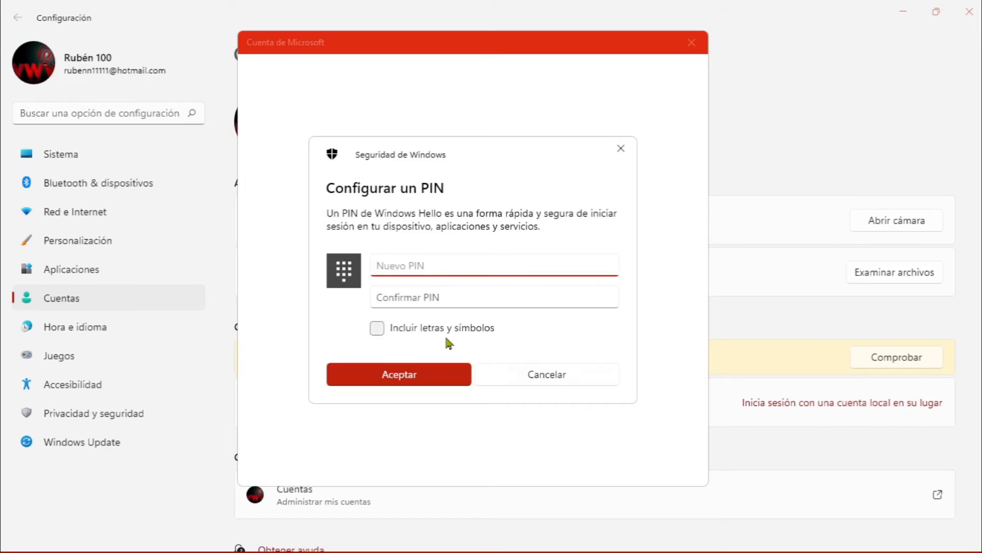
{"action": "left_click", "coordinate": [377, 327]}
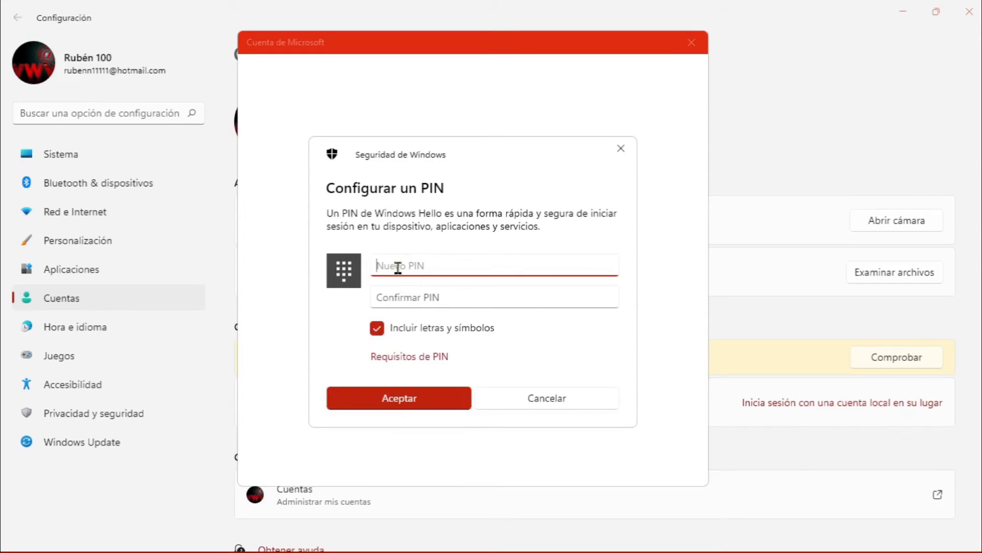
{"action": "left_click", "coordinate": [378, 332]}
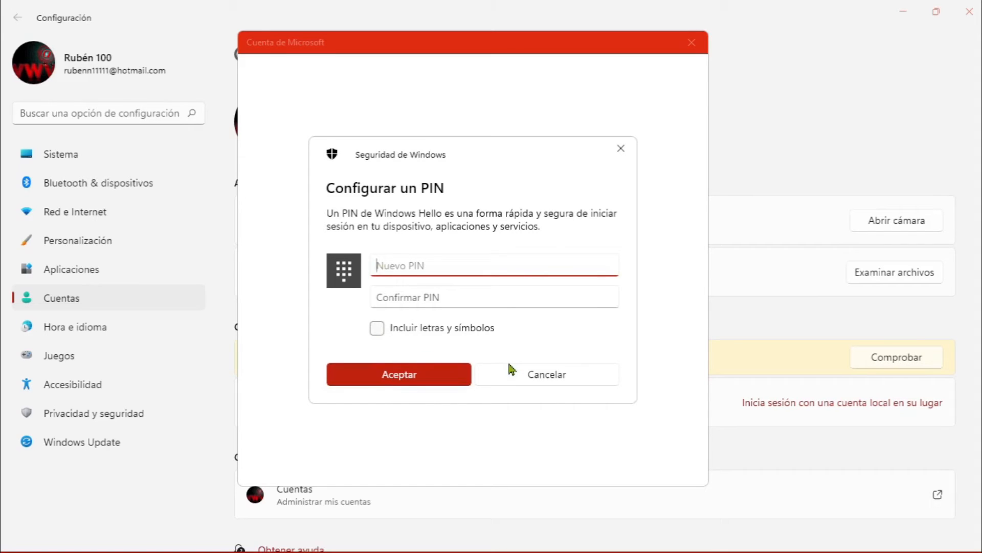
{"action": "type", "text": "••••••"}
{"action": "left_click", "coordinate": [436, 292]}
{"action": "type", "text": "••••••"}
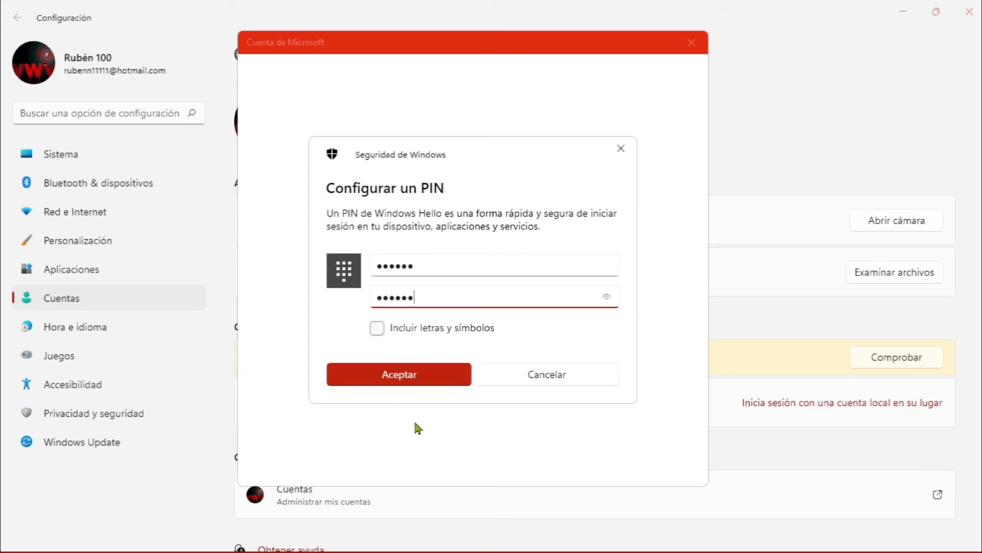
{"action": "left_click", "coordinate": [393, 378]}
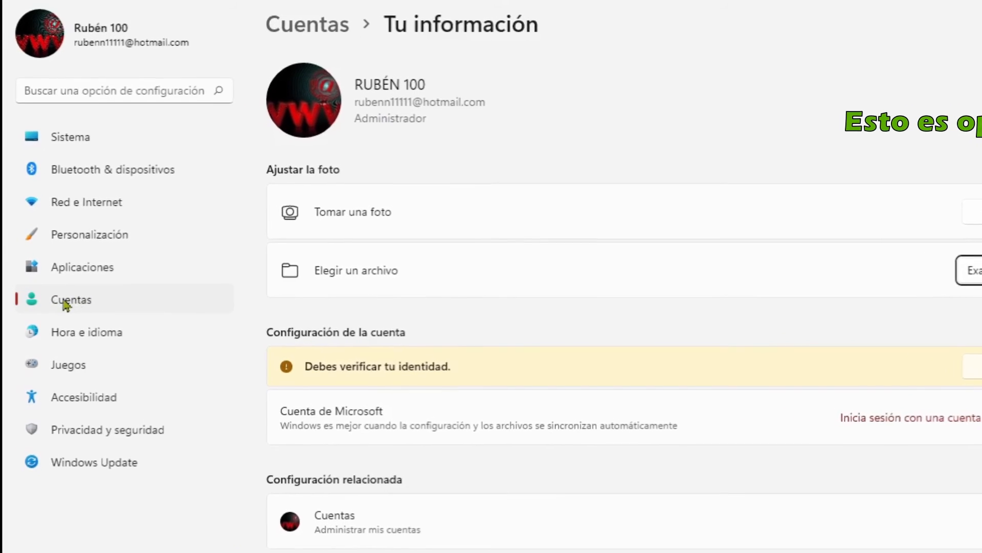
Return to the Cuentas overview page from the left sidebar
{"action": "left_click", "coordinate": [65, 301]}
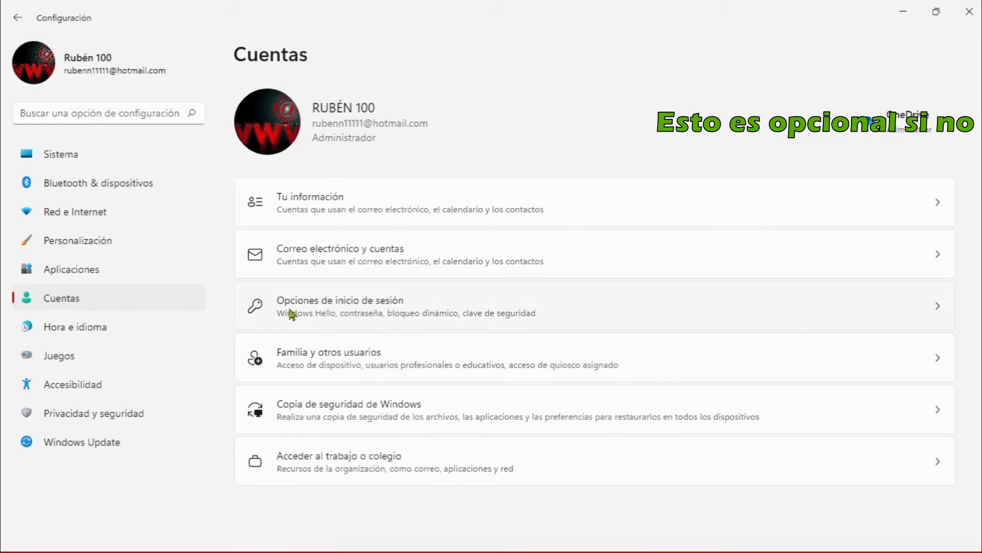
Set the Windows Hello-only sign-in option to Desactivado in Opciones de inicio de sesión, then close Settings
{"action": "left_click", "coordinate": [461, 311]}
{"action": "scroll", "coordinate": [487, 296], "scroll_direction": "down", "scroll_amount": 2}
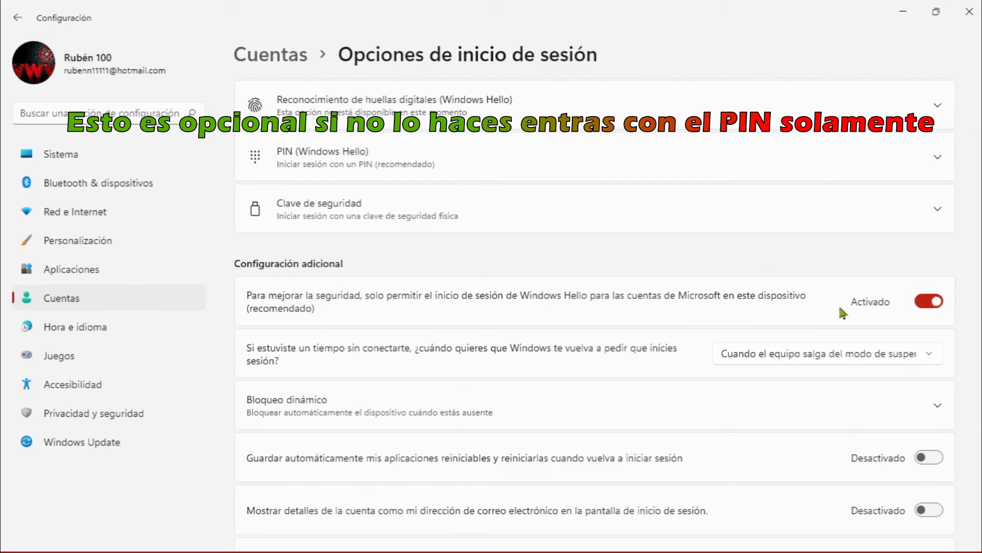
{"action": "left_click", "coordinate": [928, 301]}
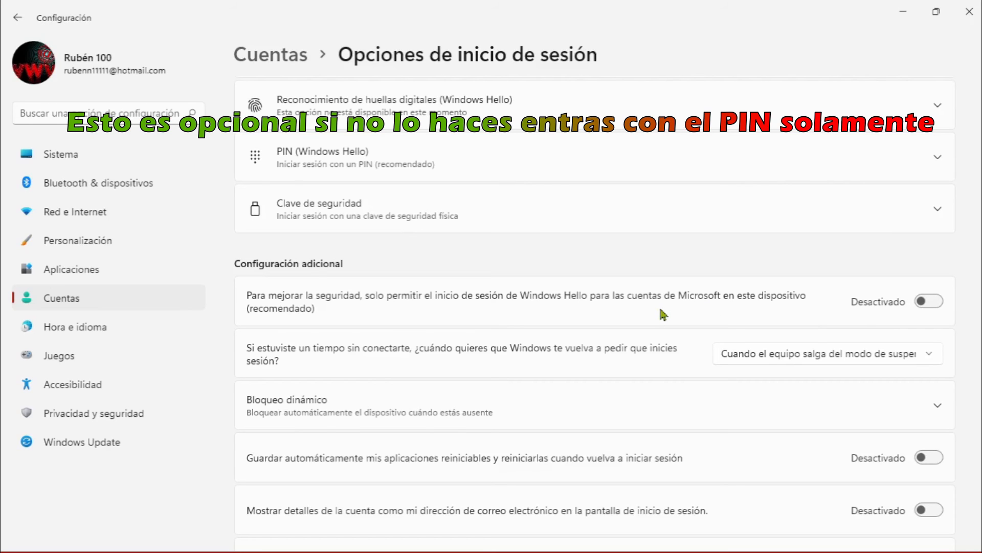
{"action": "left_click", "coordinate": [929, 302]}
{"action": "left_click", "coordinate": [928, 302]}
{"action": "left_click", "coordinate": [965, 14]}
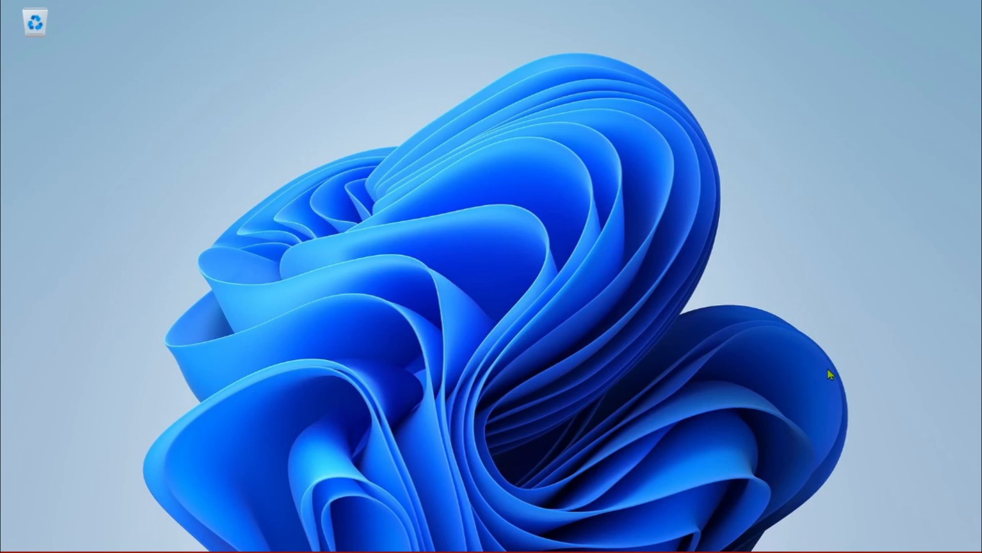
Sign out via the user name in the Start menu, choosing Cerrar sesión
{"action": "mouse_move", "coordinate": [294, 543]}
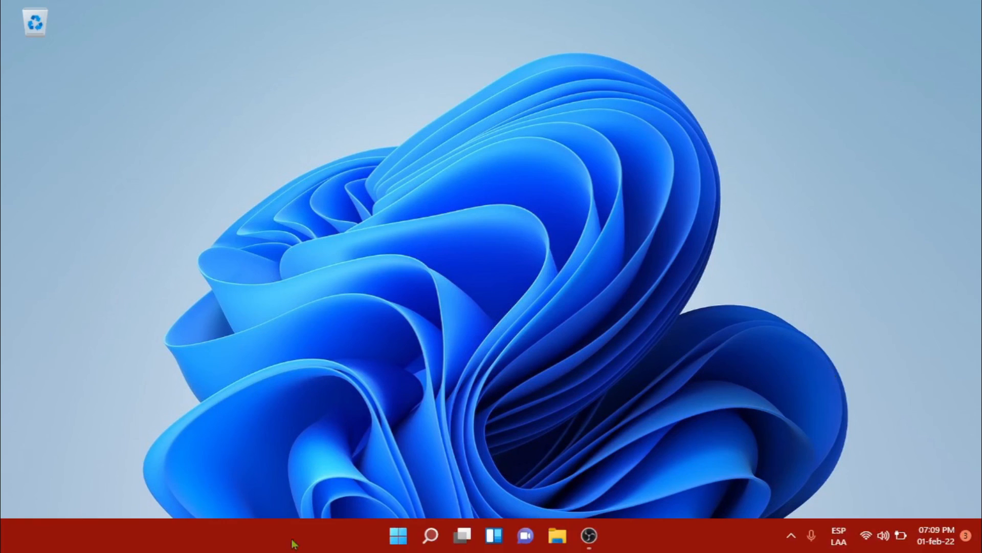
{"action": "left_click", "coordinate": [399, 545]}
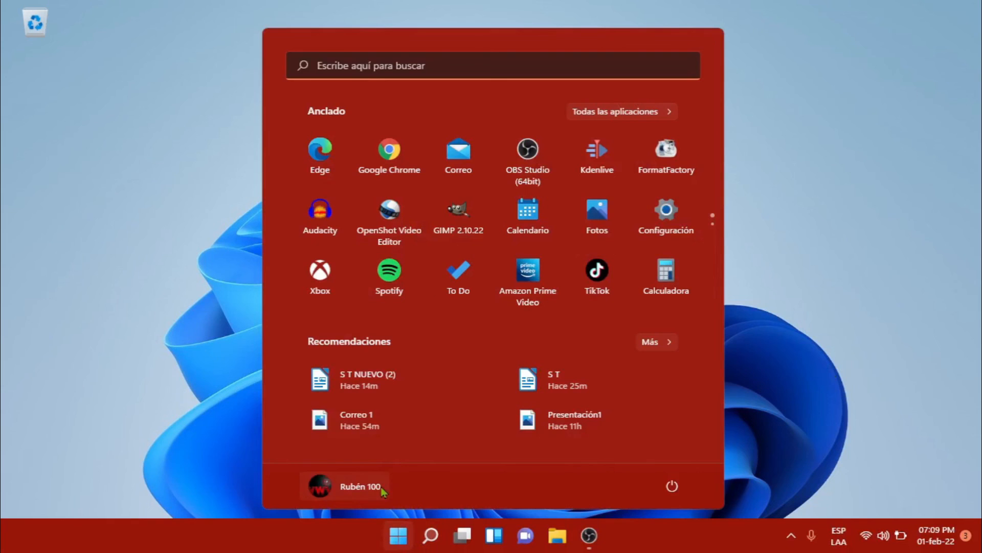
{"action": "left_click", "coordinate": [383, 489]}
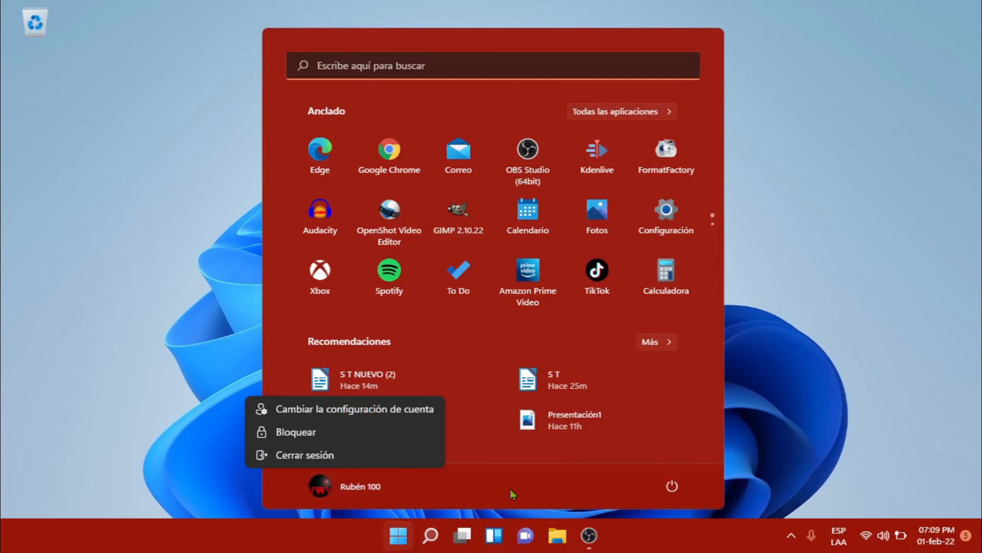
{"action": "left_click", "coordinate": [333, 455]}
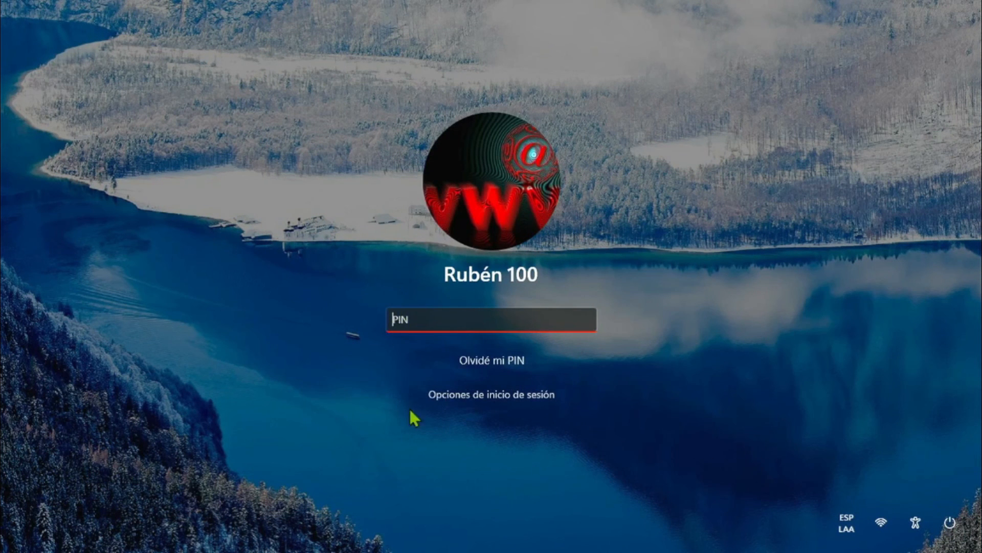
Under Opciones de inicio de sesión, try the password option, then sign in with the PIN
{"action": "left_click", "coordinate": [460, 398]}
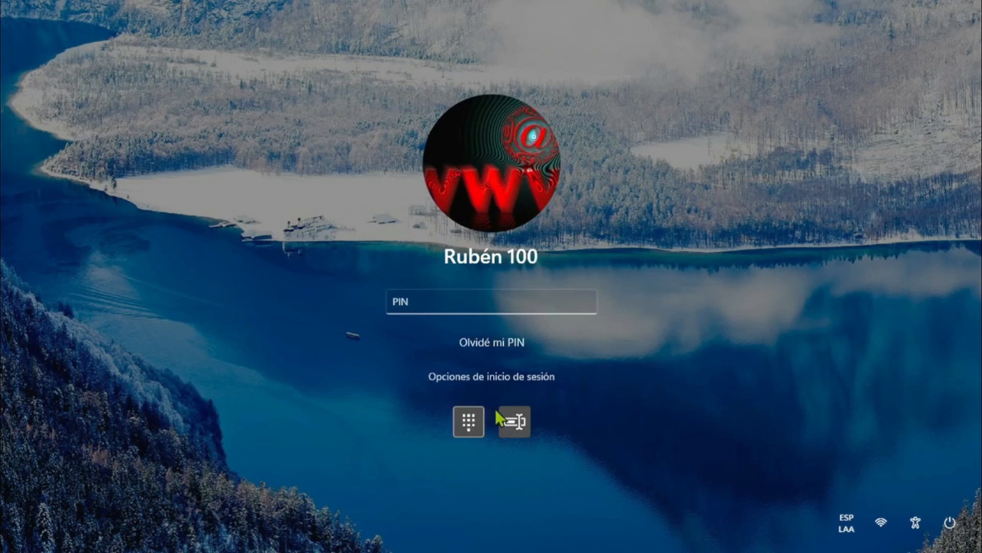
{"action": "left_click", "coordinate": [514, 419]}
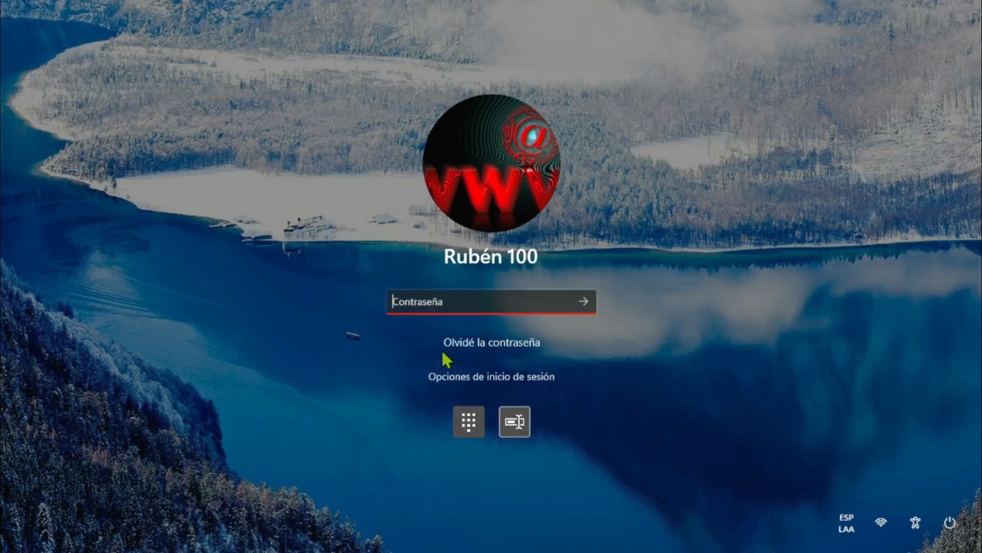
{"action": "left_click", "coordinate": [468, 422]}
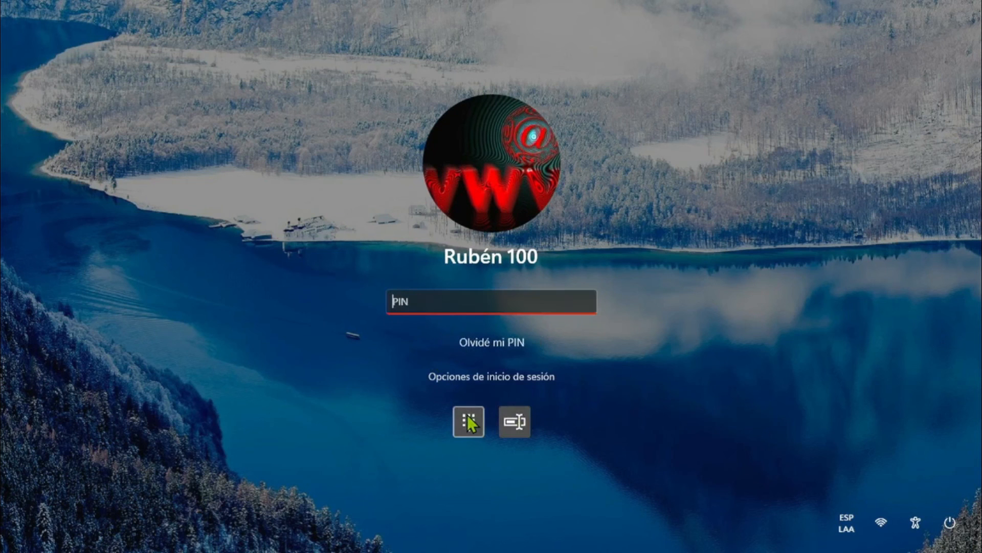
{"action": "type", "text": "••"}
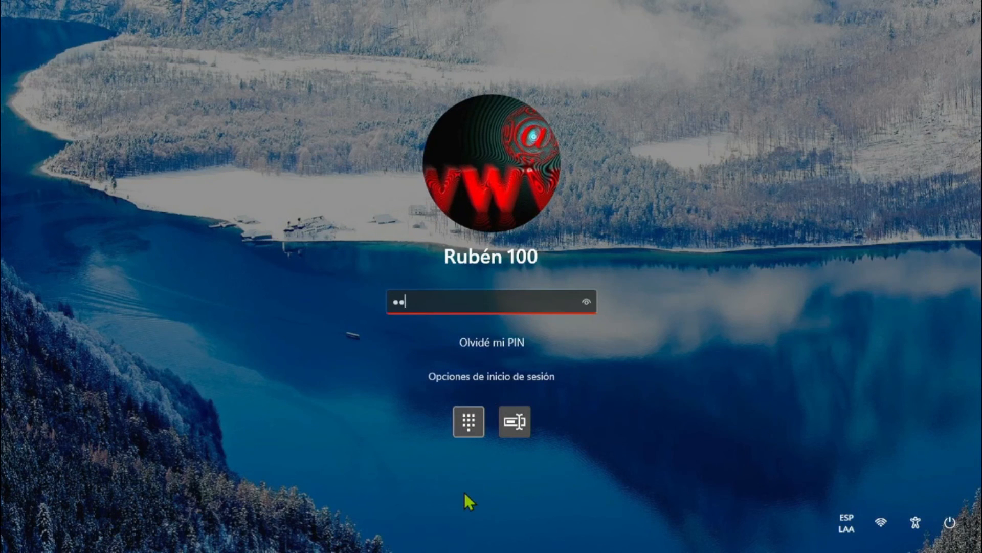
{"action": "type", "text": "••"}
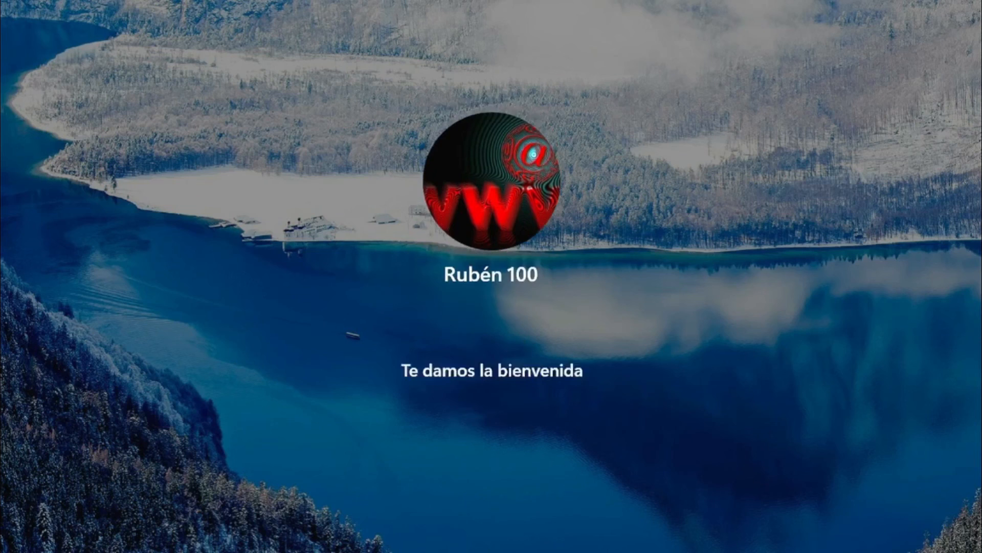